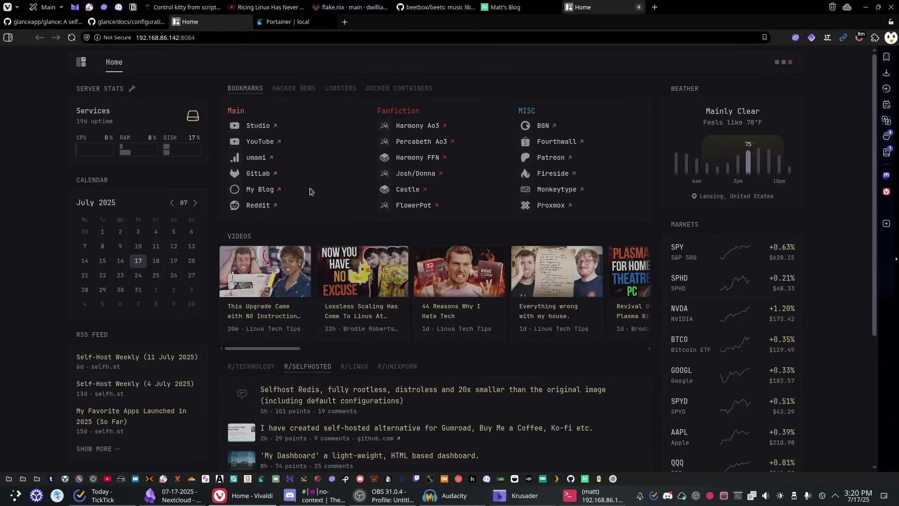
# Step: Cycle the group widget through Hacker News and Docker containers, then back to Bookmarks
pyautogui.click(297, 90)
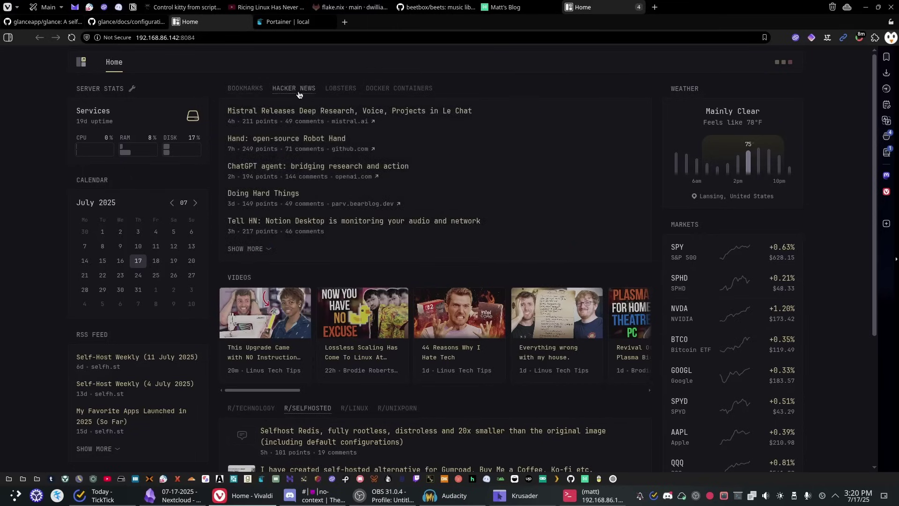
pyautogui.click(371, 88)
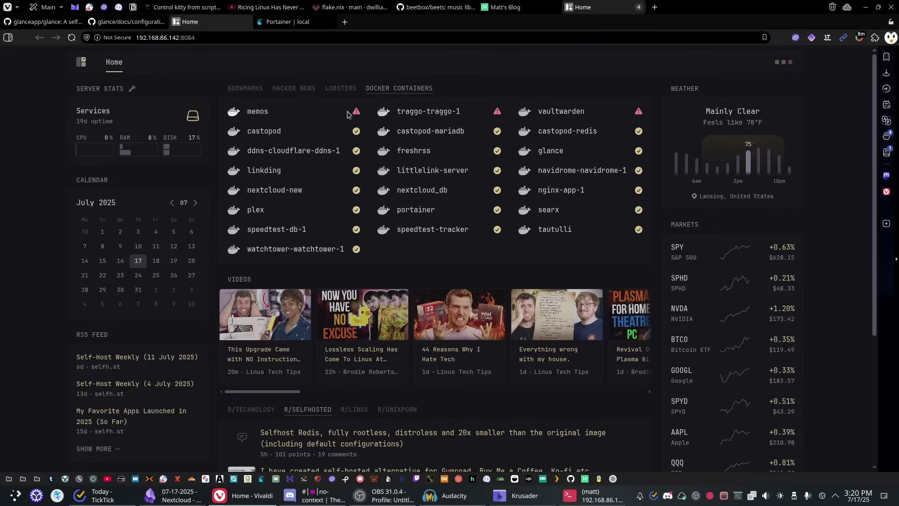
pyautogui.click(243, 92)
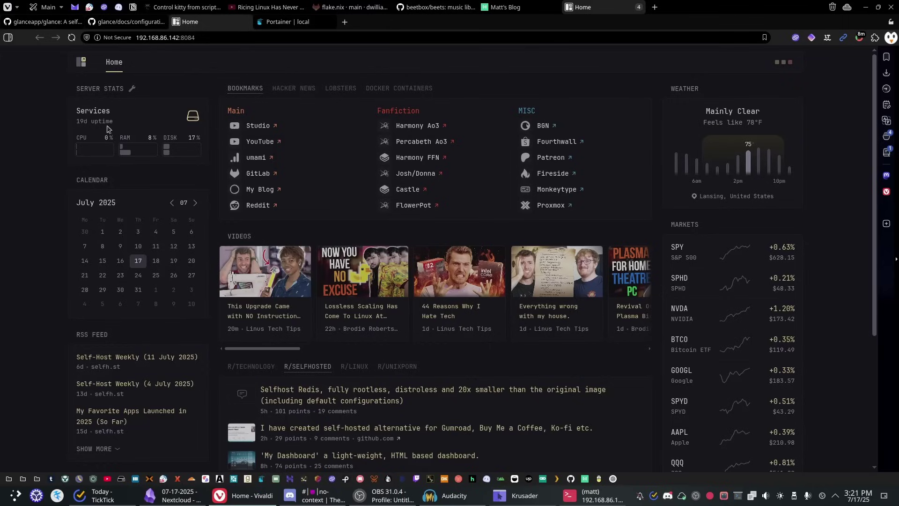
pyautogui.moveTo(139, 159)
pyautogui.scroll(-1, 705, 323)
pyautogui.scroll(-3, 705, 323)
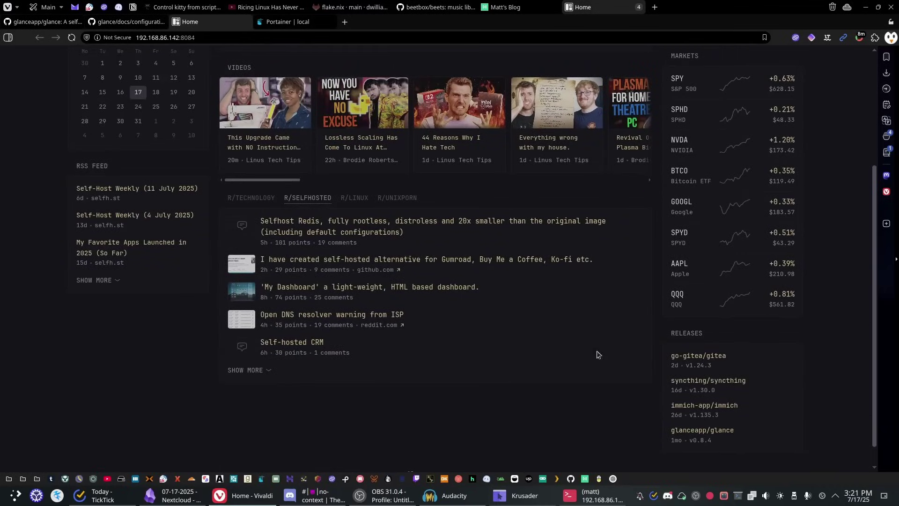
pyautogui.scroll(4, 513, 323)
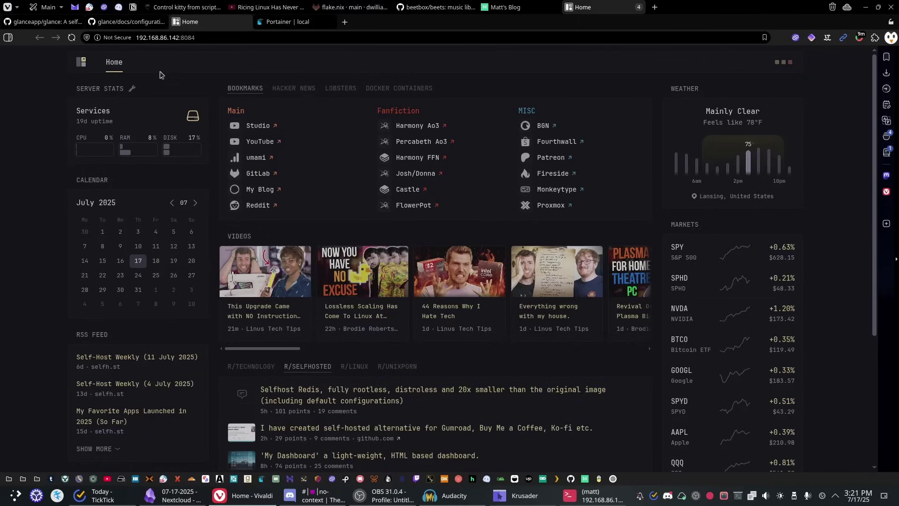
# Step: Switch the dashboard to the light theme and back to dark, then bring up the Konsole compose file
pyautogui.scroll(-4, 217, 107)
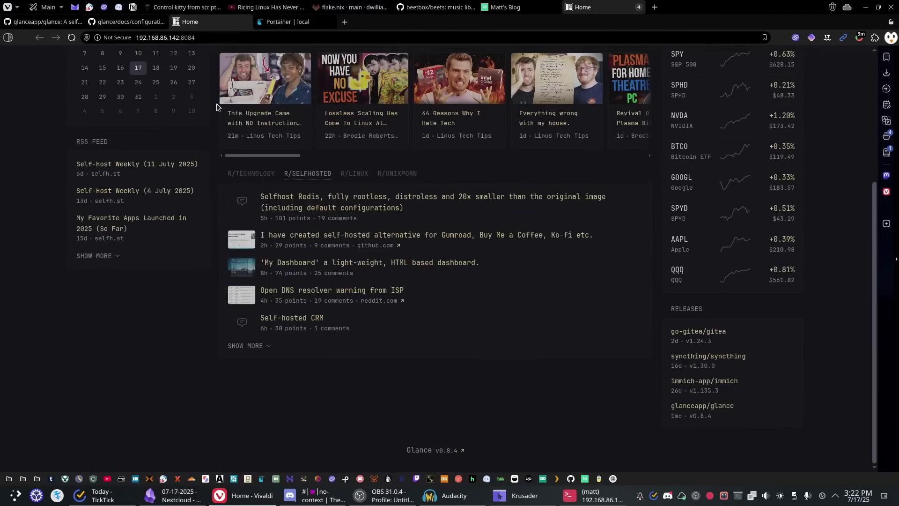
pyautogui.scroll(4, 217, 108)
pyautogui.click(784, 61)
pyautogui.click(799, 82)
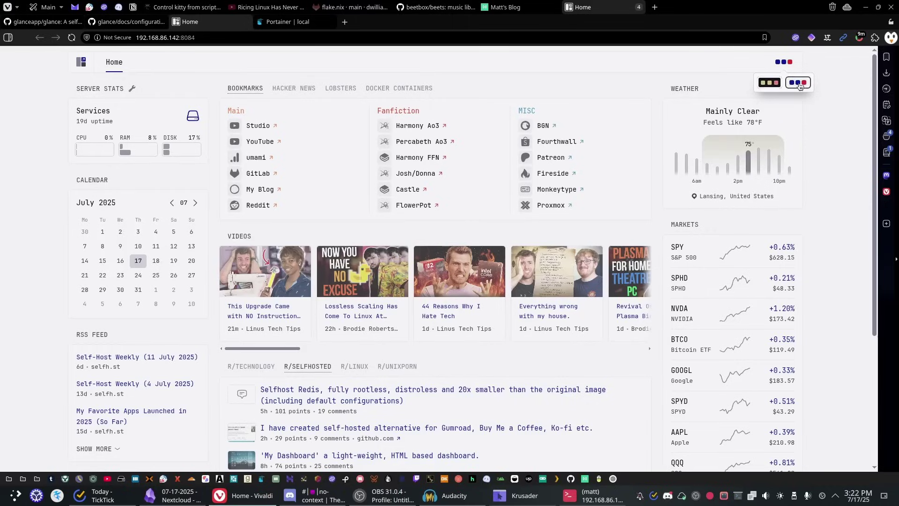
pyautogui.click(770, 82)
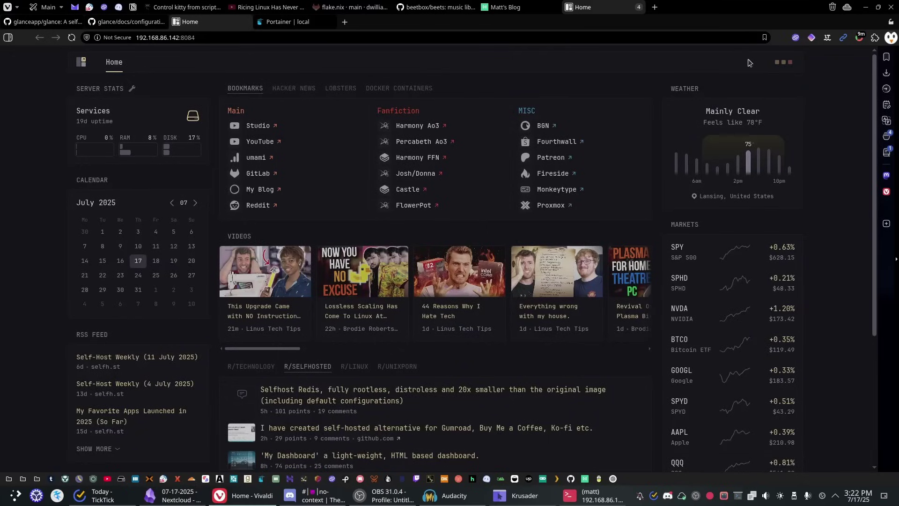
pyautogui.moveTo(677, 153)
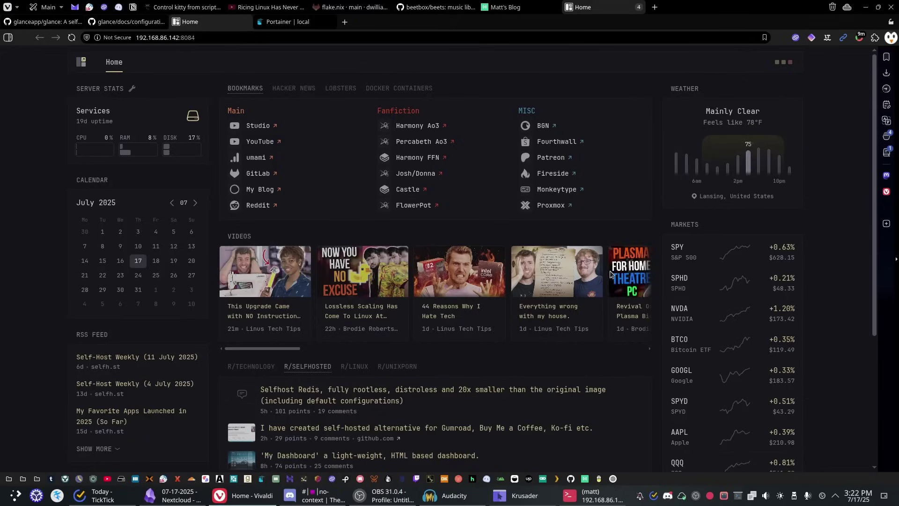
pyautogui.click(597, 495)
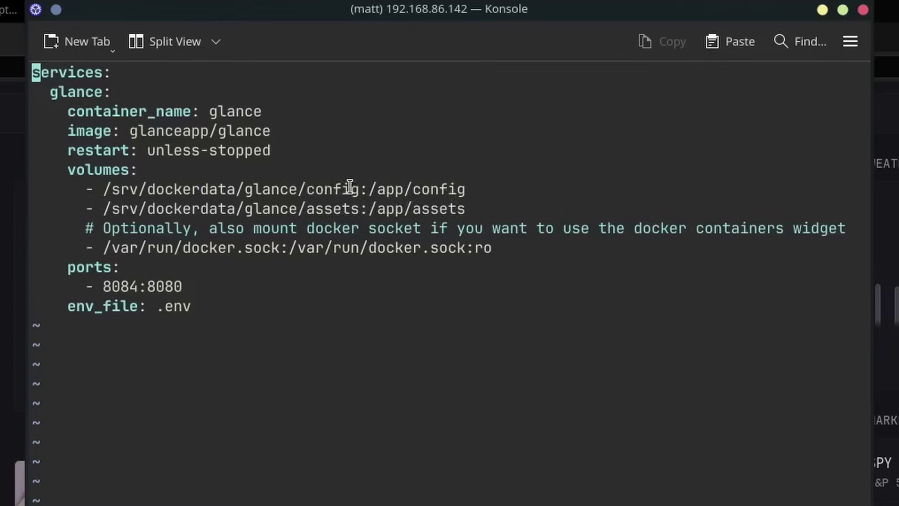
# Step: Highlight the config volume path and the docker.sock mount line, then quit vim with :q
pyautogui.moveTo(359, 189); pyautogui.dragTo(102, 190)
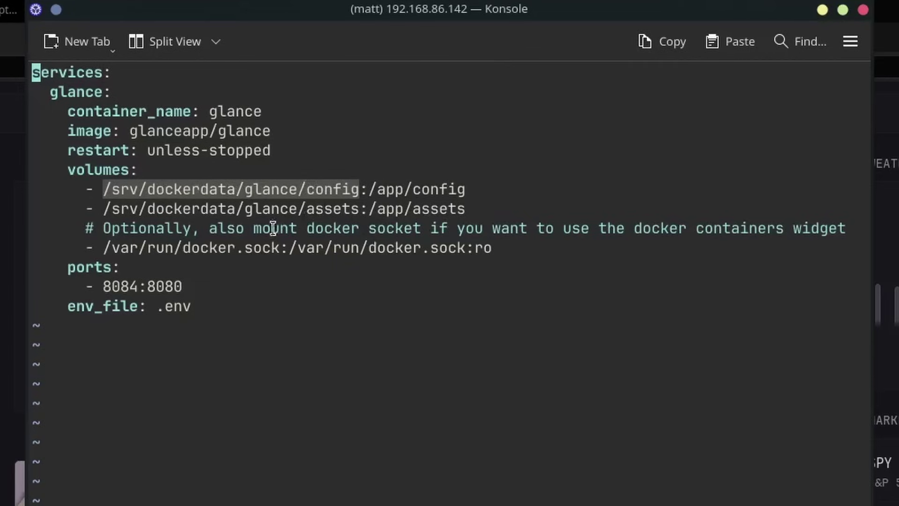
pyautogui.click(105, 251)
pyautogui.moveTo(105, 250); pyautogui.dragTo(497, 240)
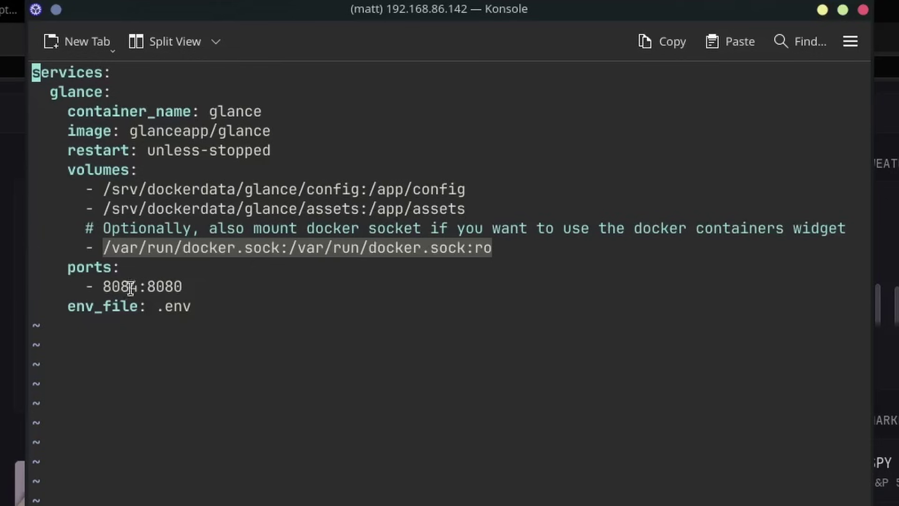
pyautogui.click(156, 288)
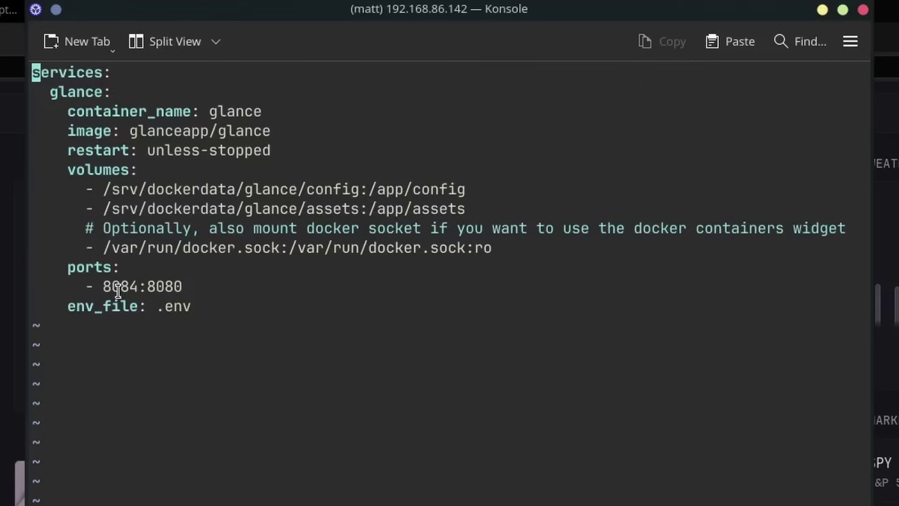
pyautogui.write(':q')
pyautogui.press('Return')
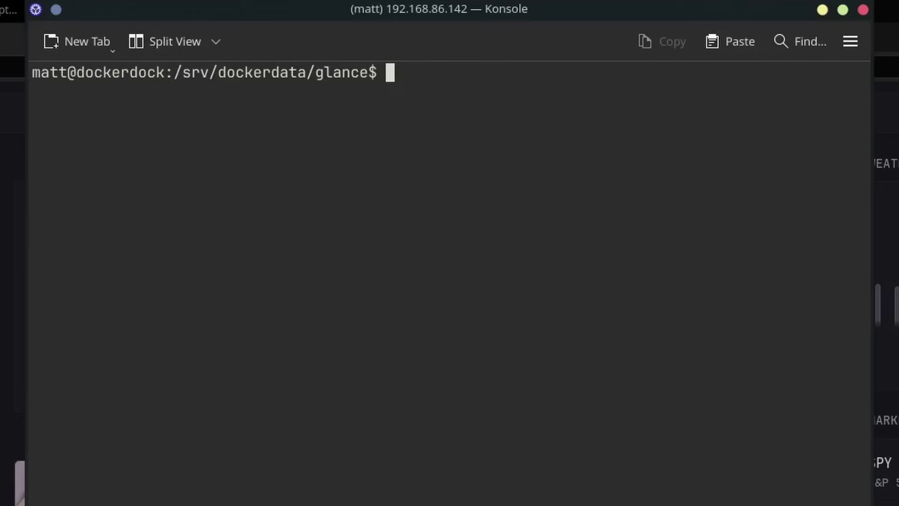
# Step: Enter docker-compose up -d at the prompt and minimize Konsole to show the Glance dashboard
pyautogui.write('docker')
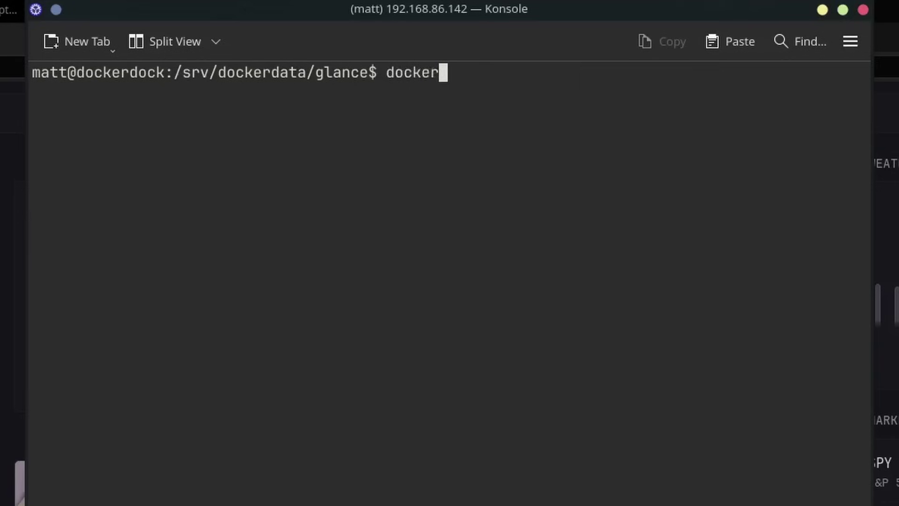
pyautogui.write('-compose up -d')
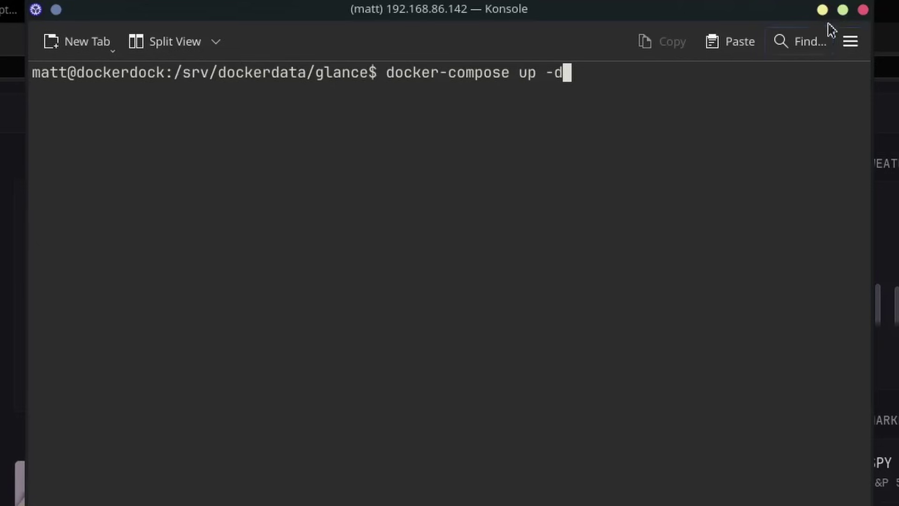
pyautogui.click(823, 9)
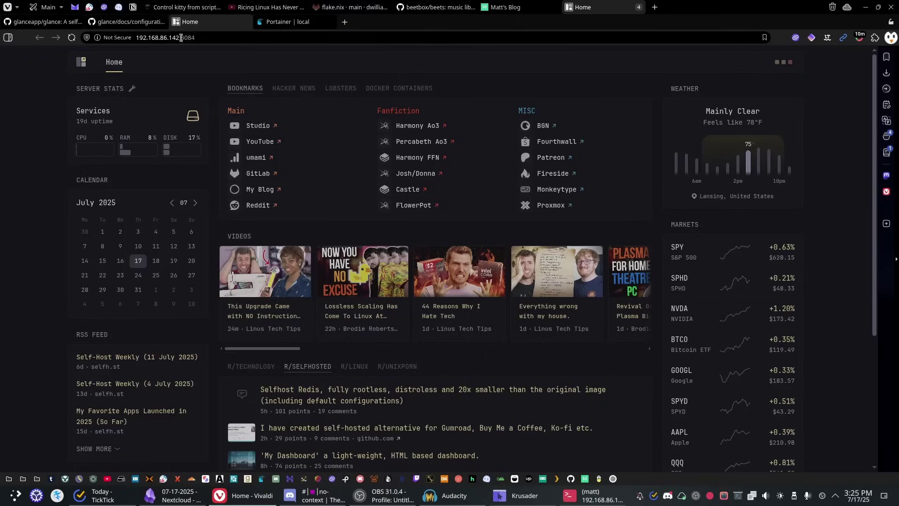
pyautogui.click(181, 37)
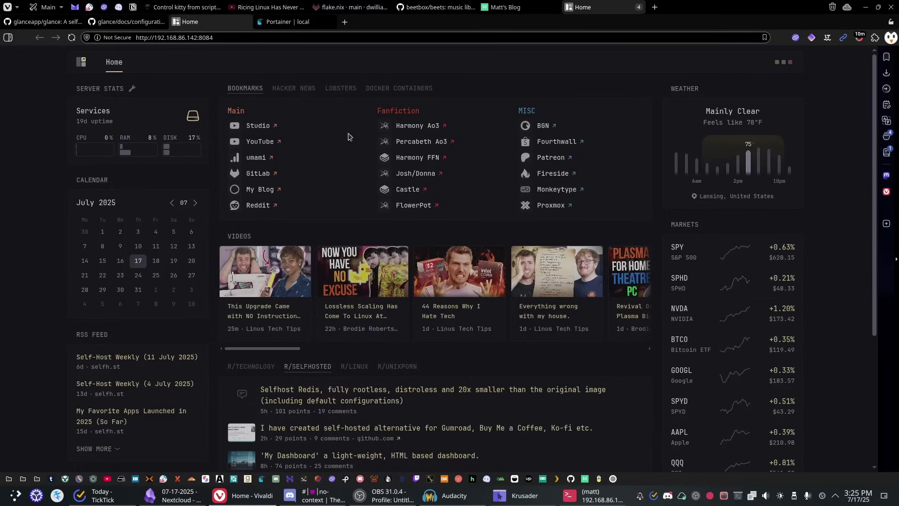
pyautogui.click(290, 90)
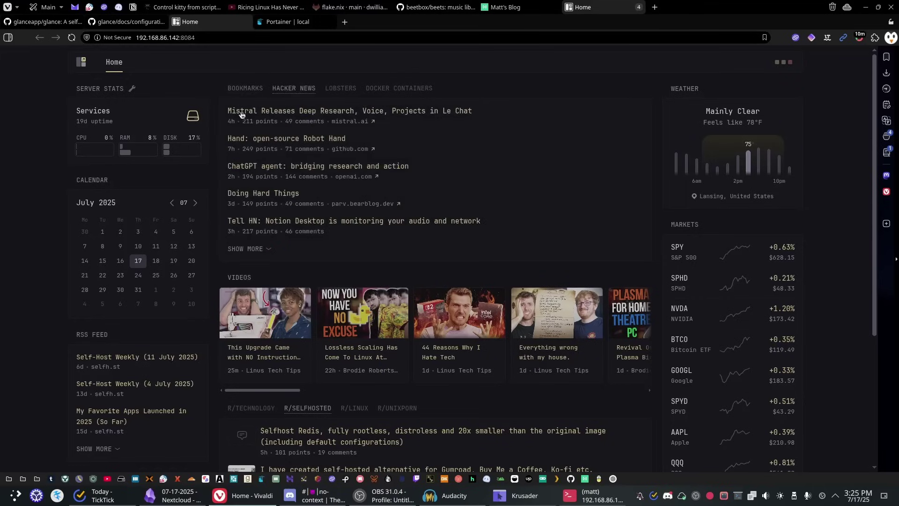
pyautogui.click(248, 89)
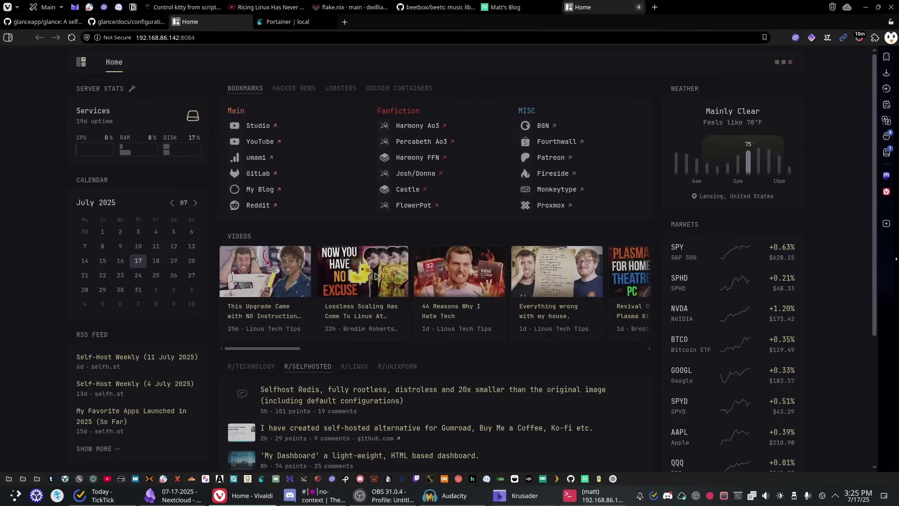
# Step: Cancel the recalled command, clear the screen, list the glance folder and cd into config/
pyautogui.click(600, 496)
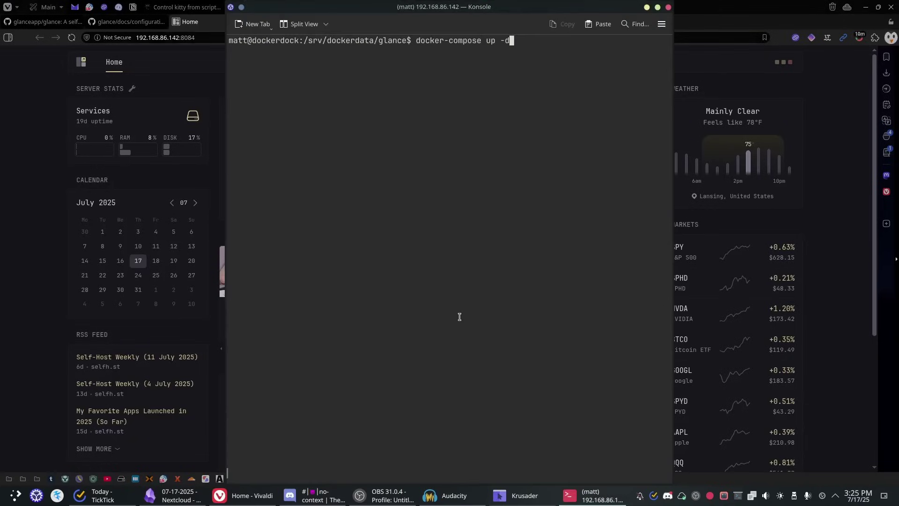
pyautogui.hotkey('ctrl', 'c')
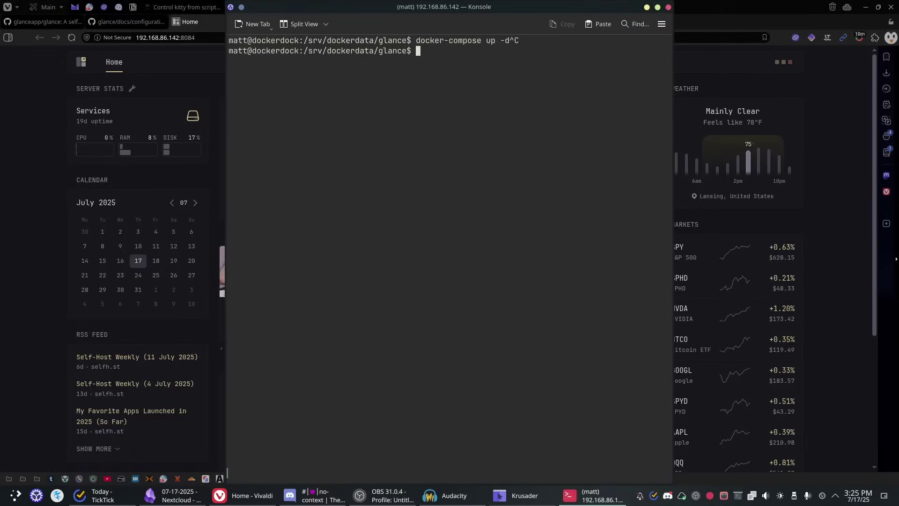
pyautogui.hotkey('ctrl', 'l')
pyautogui.write('ls')
pyautogui.press('Return')
pyautogui.write('cd config/')
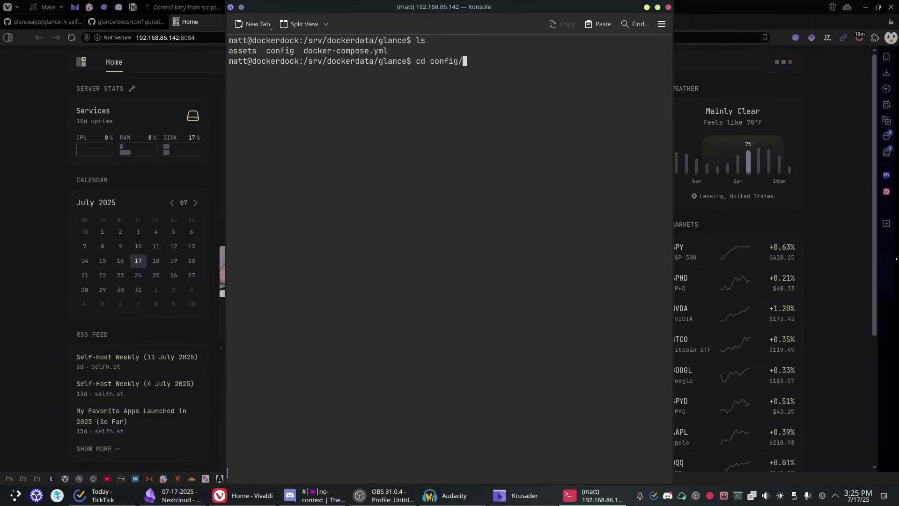
pyautogui.press('Return')
# Step: List the config folder and open home.yml in vi using Tab completion
pyautogui.write('ls')
pyautogui.press('Return')
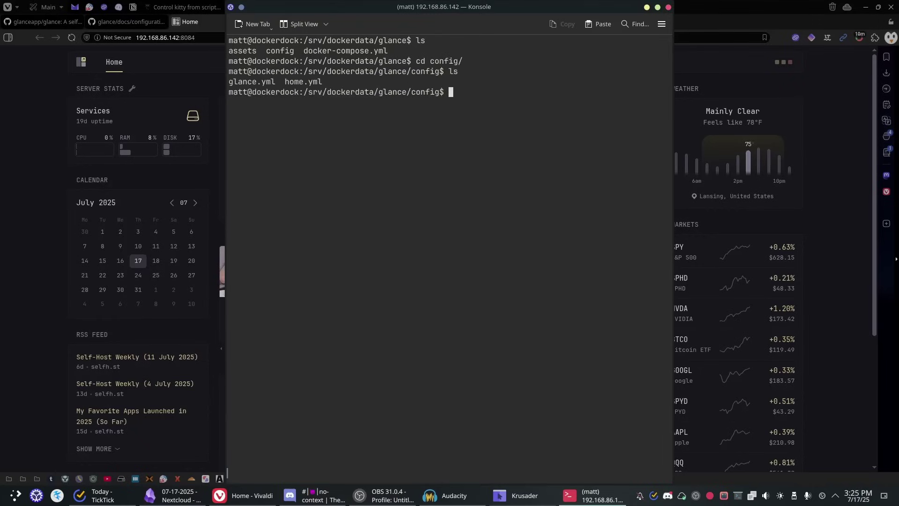
pyautogui.write('vi ho')
pyautogui.press('Tab')
pyautogui.press('Return')
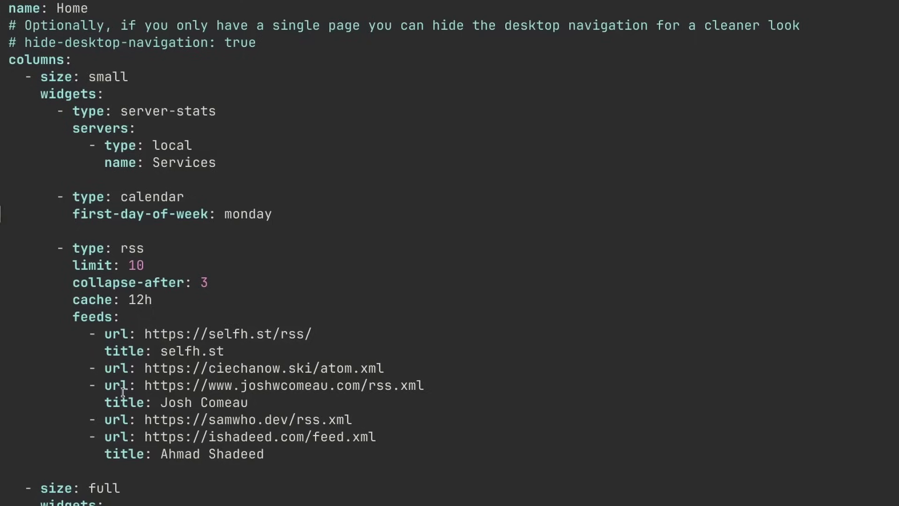
# Step: Cycle the group widget through Hacker News, Lobsters and Docker Containers, then back to Bookmarks
pyautogui.press('Down')
pyautogui.press('Down')
pyautogui.press('Down')
pyautogui.press('Down')
pyautogui.press('Down')
pyautogui.press('Down')
pyautogui.press('Down')
pyautogui.press('Down')
pyautogui.press('Down')
pyautogui.press('Down')
pyautogui.press('Down')
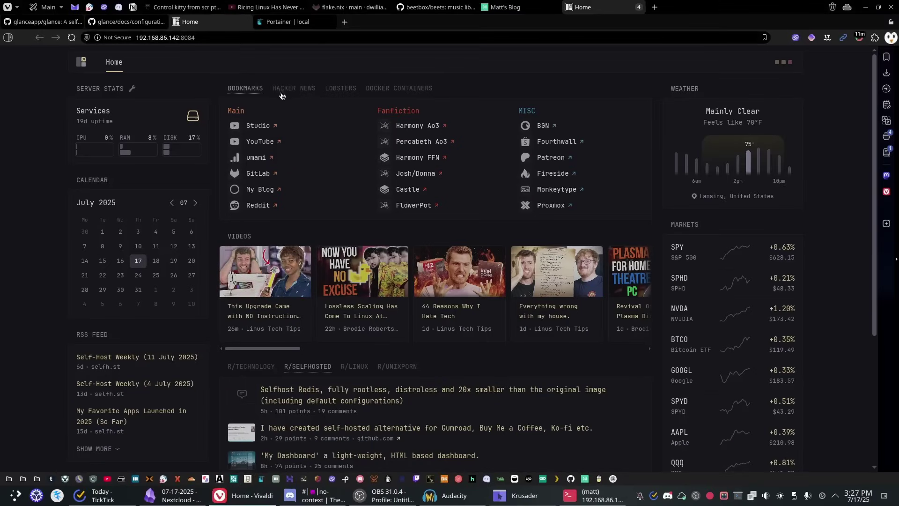
pyautogui.click(293, 88)
pyautogui.click(336, 90)
pyautogui.click(389, 89)
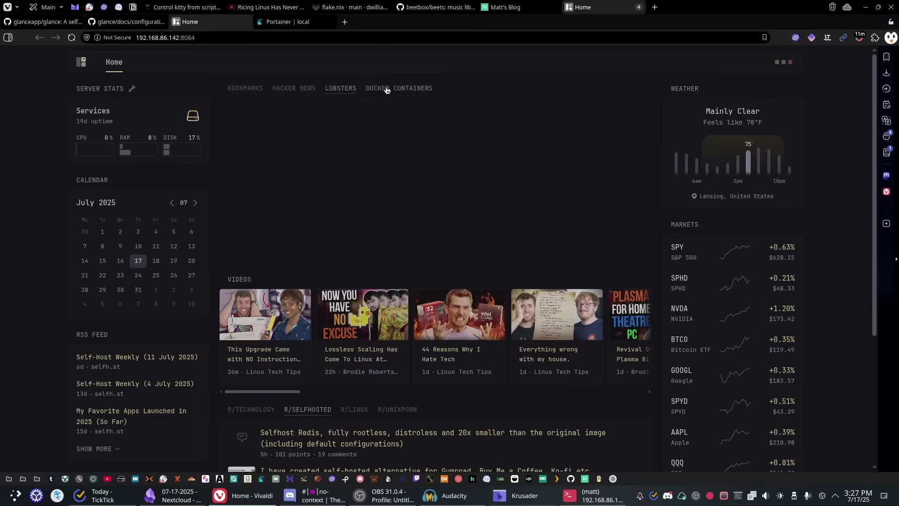
pyautogui.click(245, 88)
# Step: Scroll home.yml in Konsole through the bookmark links and the Hacker News, Lobsters and docker-containers entries
pyautogui.click(594, 496)
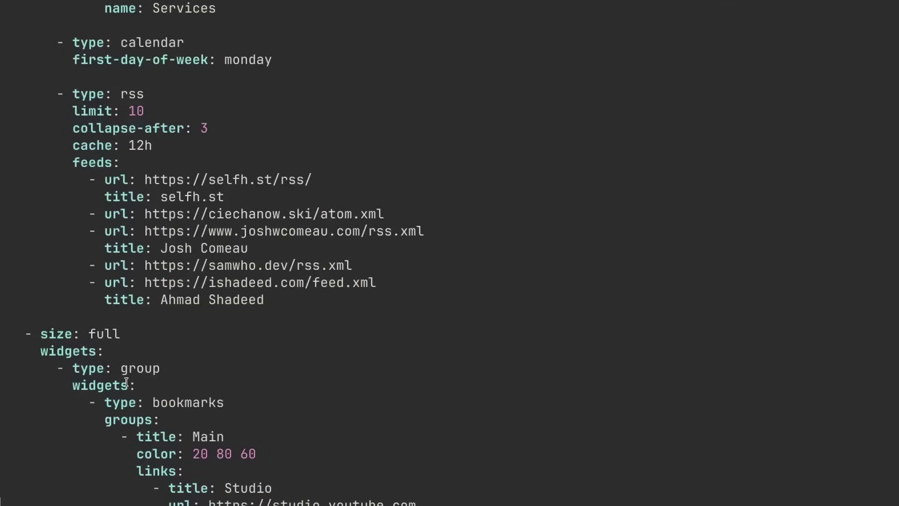
pyautogui.scroll(-2, 107, 387)
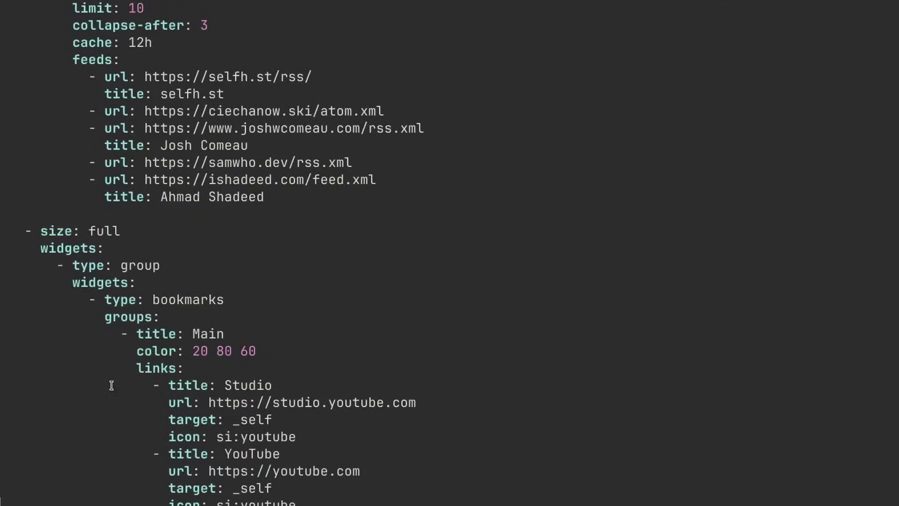
pyautogui.scroll(-8, 157, 302)
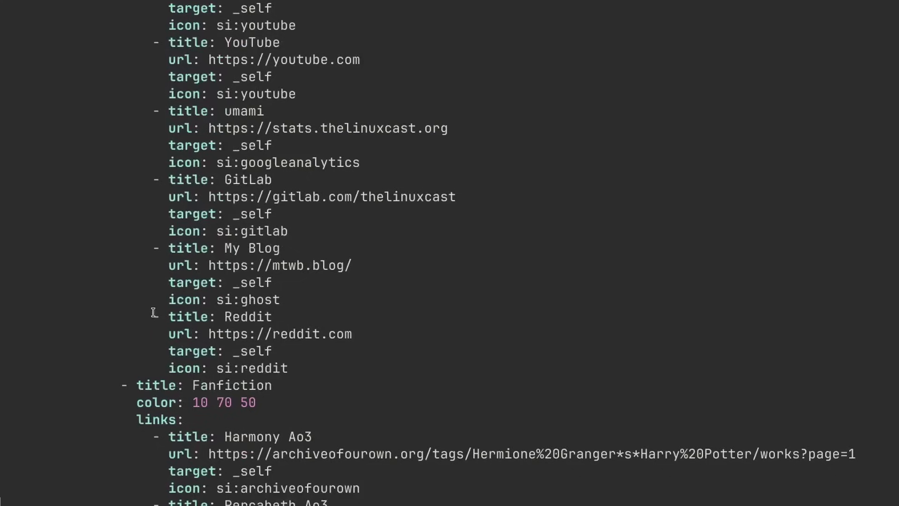
pyautogui.scroll(-5, 197, 384)
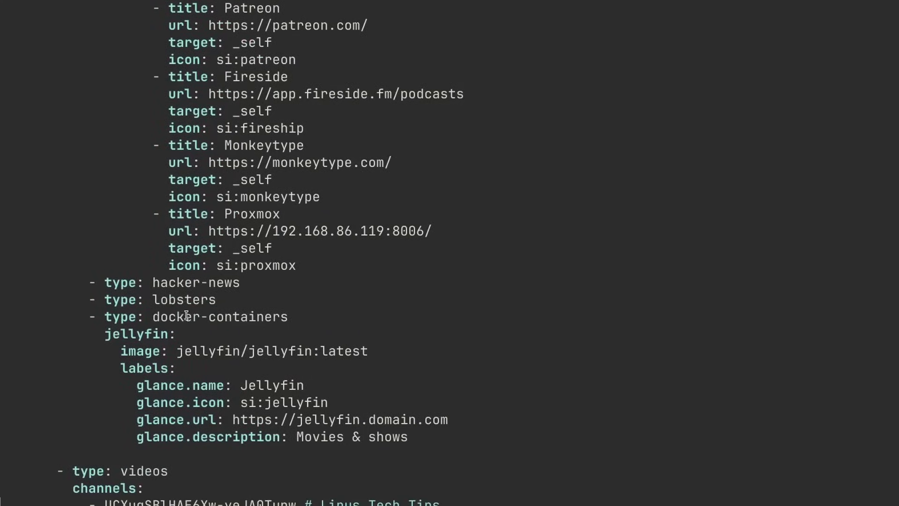
pyautogui.scroll(-5, 199, 316)
pyautogui.scroll(-1, 200, 319)
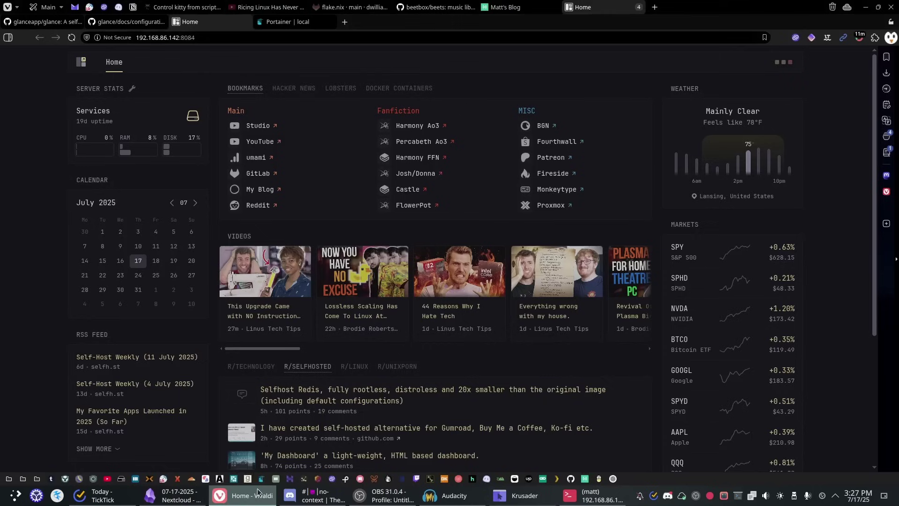
# Step: Switch the Reddit widget through r/technology, r/selfhosted, r/linux and finally r/unixporn
pyautogui.scroll(-3, 275, 386)
pyautogui.scroll(3, 276, 386)
pyautogui.scroll(-3, 276, 384)
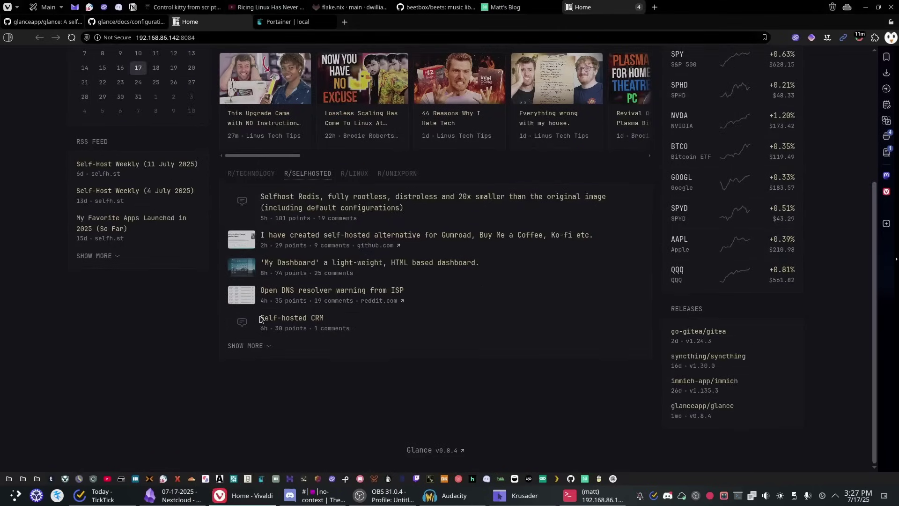
pyautogui.click(258, 174)
pyautogui.click(304, 173)
pyautogui.click(355, 173)
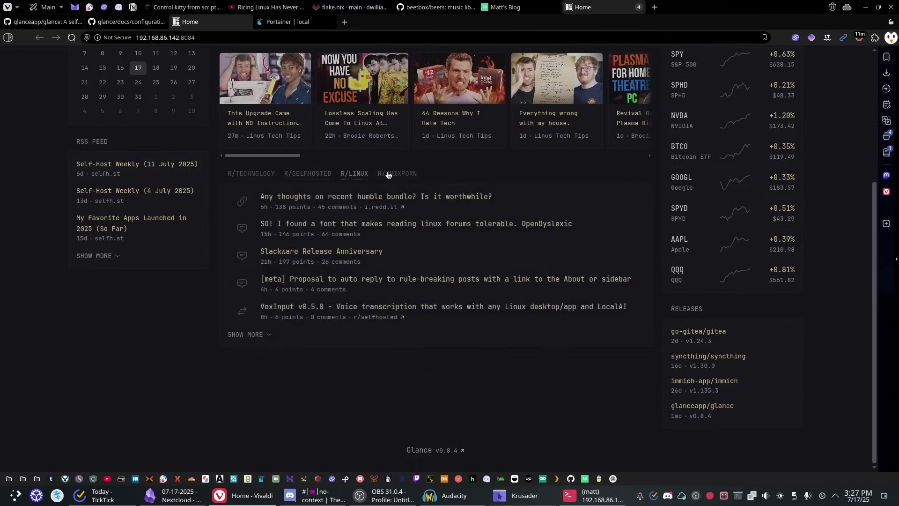
pyautogui.click(383, 174)
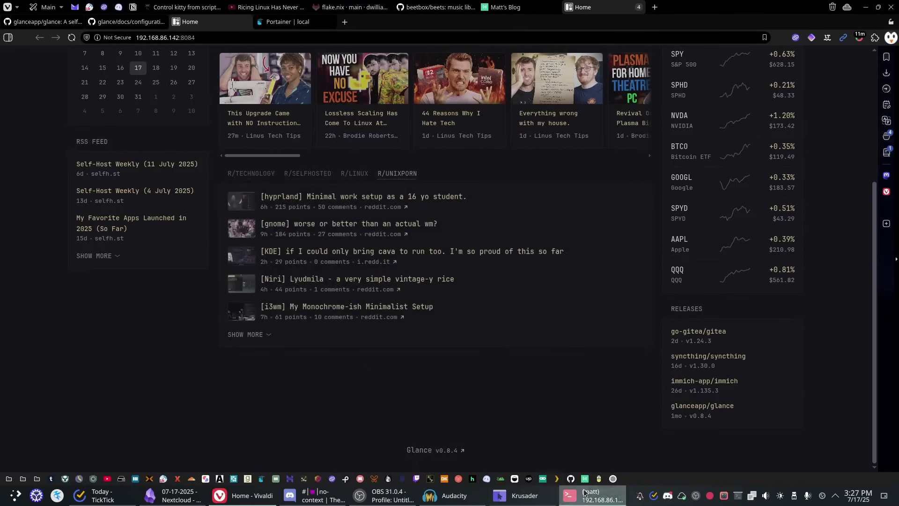
# Step: Check home.yml in Konsole, then bring up the glance/docs/configuration tab on GitHub
pyautogui.click(585, 495)
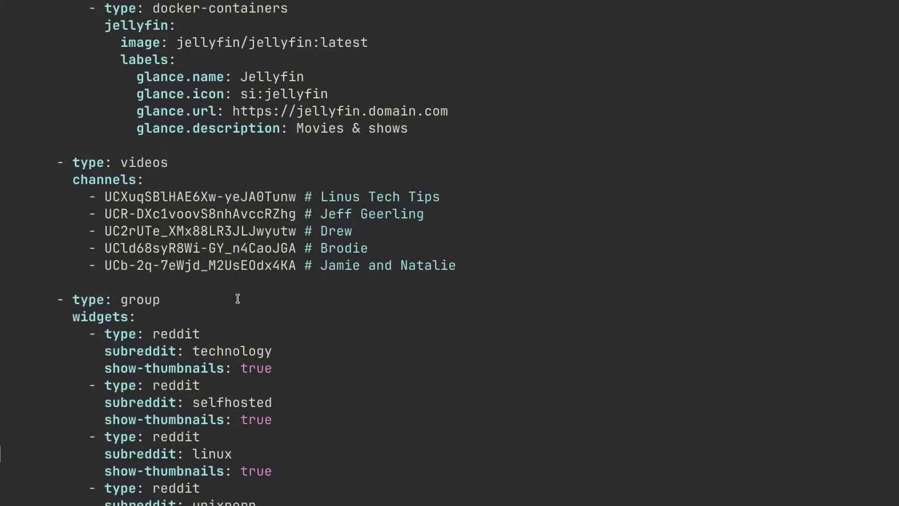
pyautogui.press('Up')
pyautogui.press('Up')
pyautogui.press('Up')
pyautogui.press('Up')
pyautogui.press('Up')
pyautogui.press('Up')
pyautogui.press('Up')
pyautogui.press('Up')
pyautogui.press('Up')
pyautogui.press('Up')
pyautogui.press('Up')
pyautogui.press('Up')
pyautogui.press('Up')
pyautogui.press('Up')
pyautogui.press('Up')
pyautogui.press('Up')
pyautogui.press('Up')
pyautogui.press('Up')
pyautogui.press('Up')
pyautogui.press('Up')
pyautogui.press('Up')
pyautogui.press('Up')
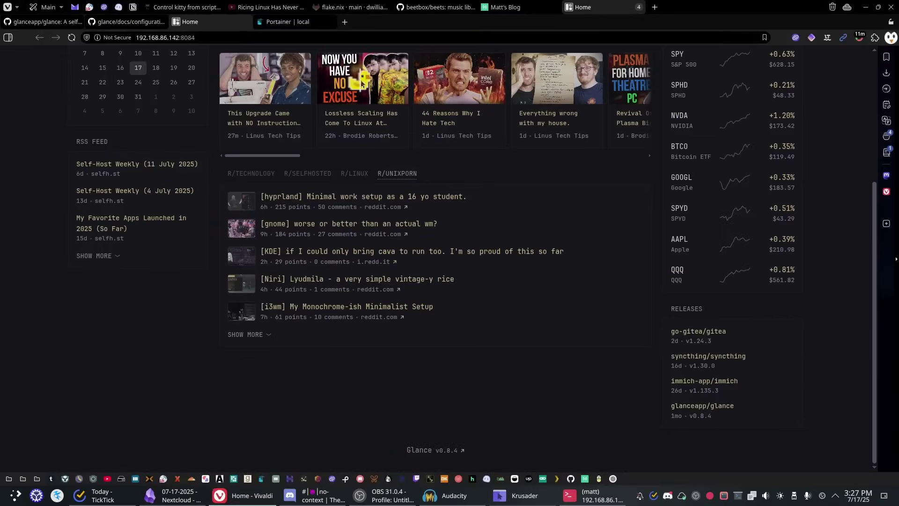
pyautogui.click(146, 26)
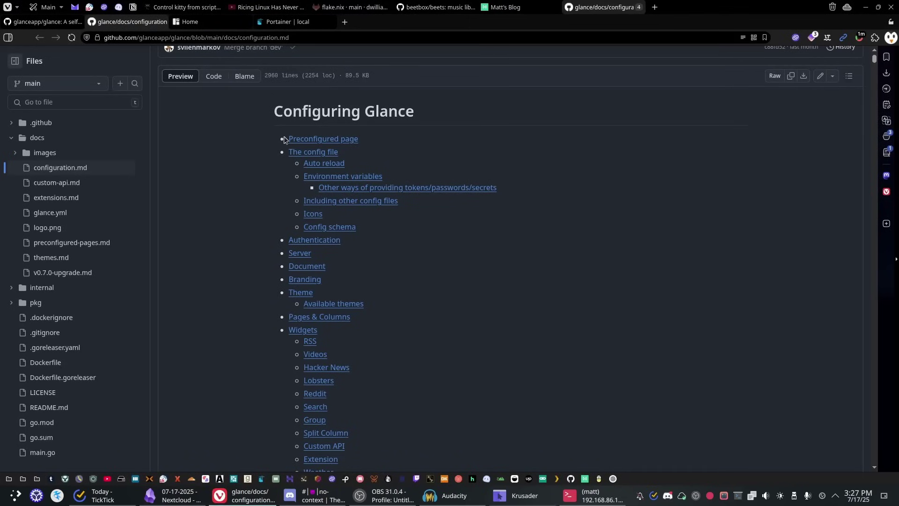
# Step: Jump to Widgets, go back, then open the Reddit widget section from the table of contents
pyautogui.click(303, 330)
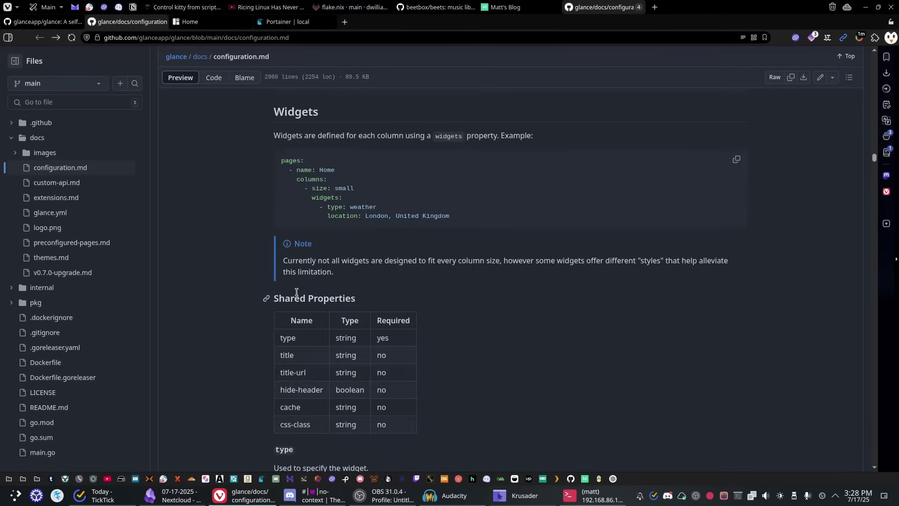
pyautogui.hotkey('alt', 'Left')
pyautogui.scroll(-3, 300, 290)
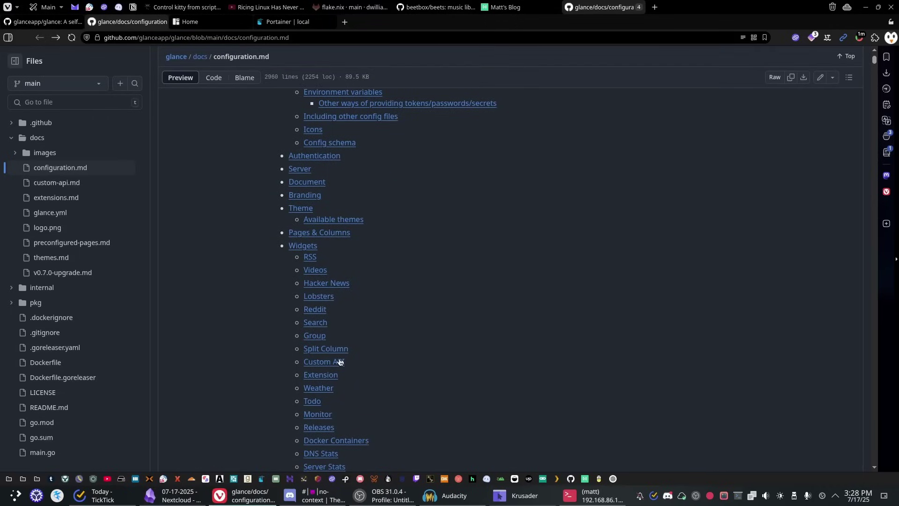
pyautogui.scroll(-3, 366, 365)
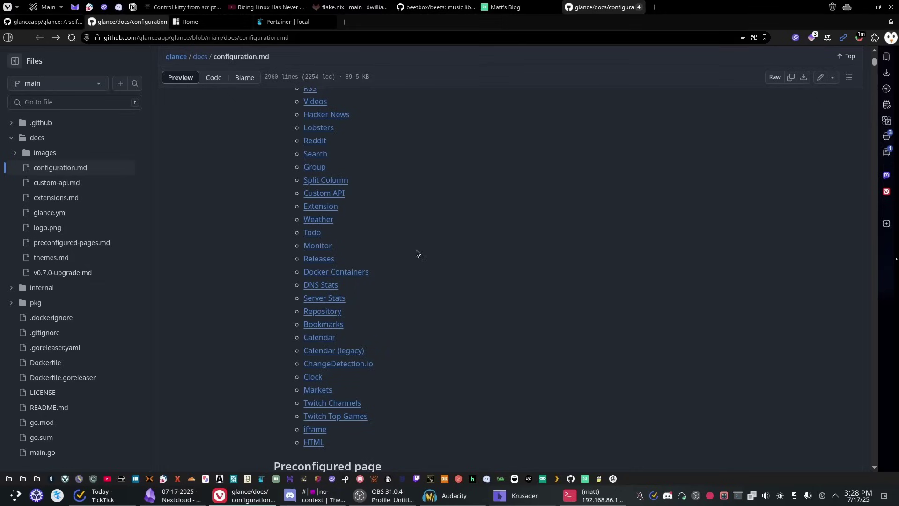
pyautogui.scroll(2, 417, 253)
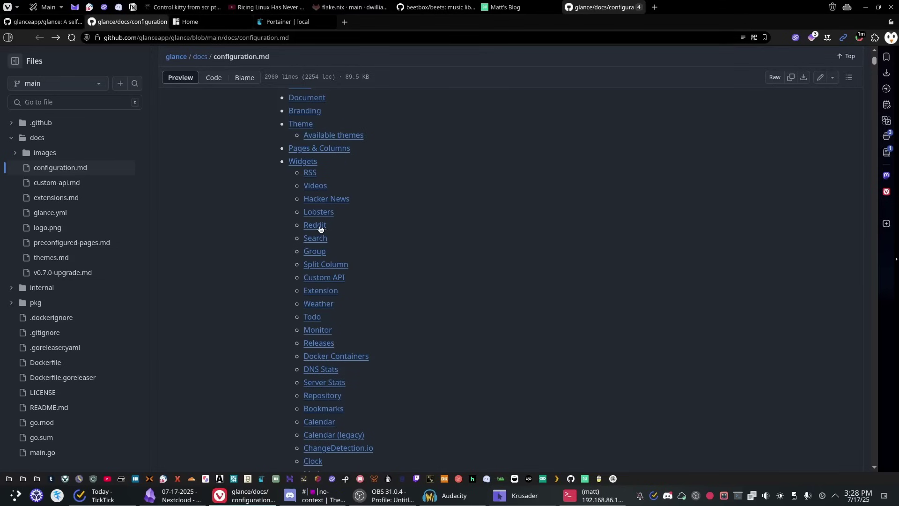
pyautogui.click(320, 229)
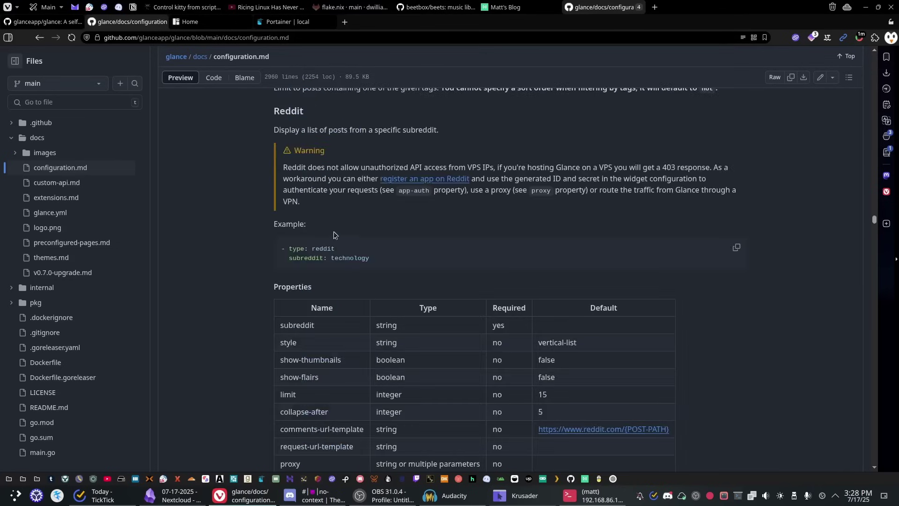